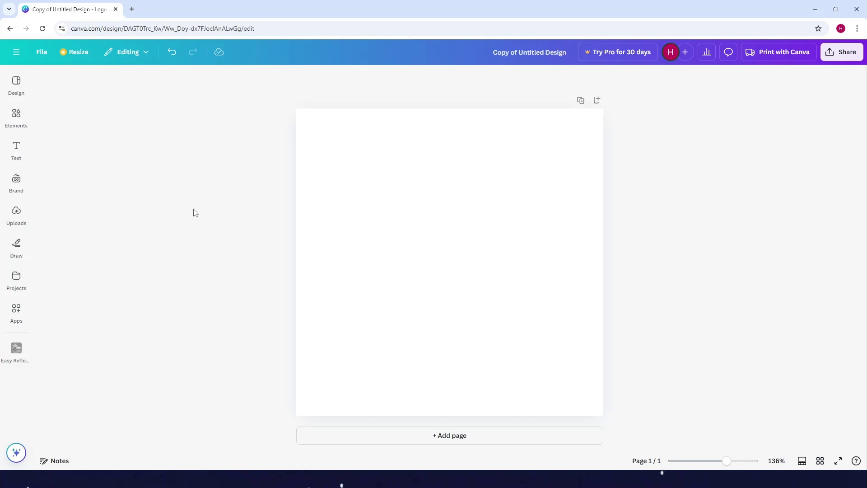
Search the Elements library for 'panda' and filter the results to Graphics.
{"action": "left_click", "coordinate": [18, 117]}
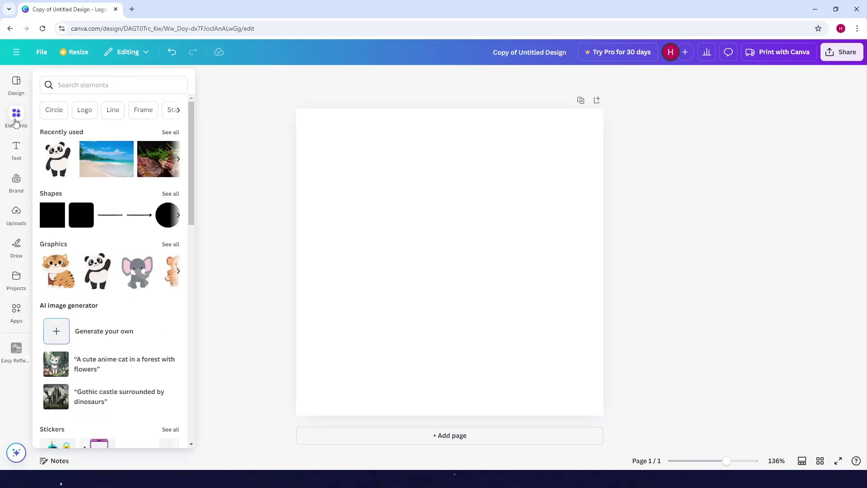
{"action": "left_click", "coordinate": [68, 84]}
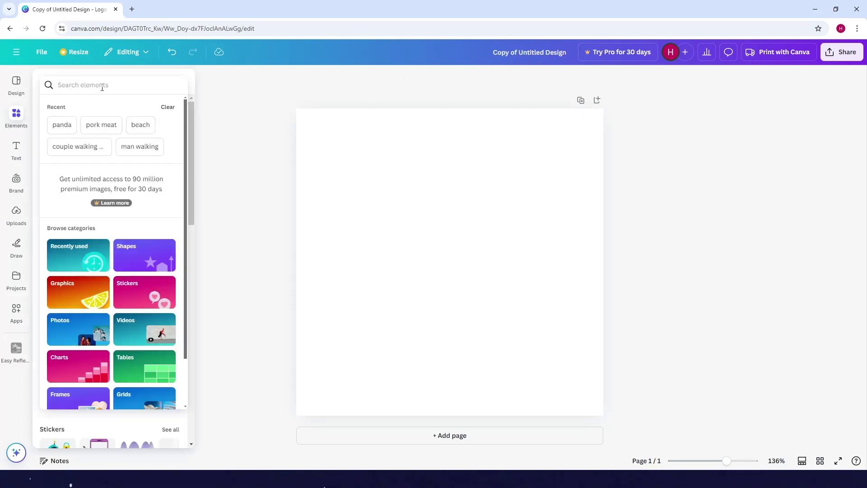
{"action": "key", "text": "Escape"}
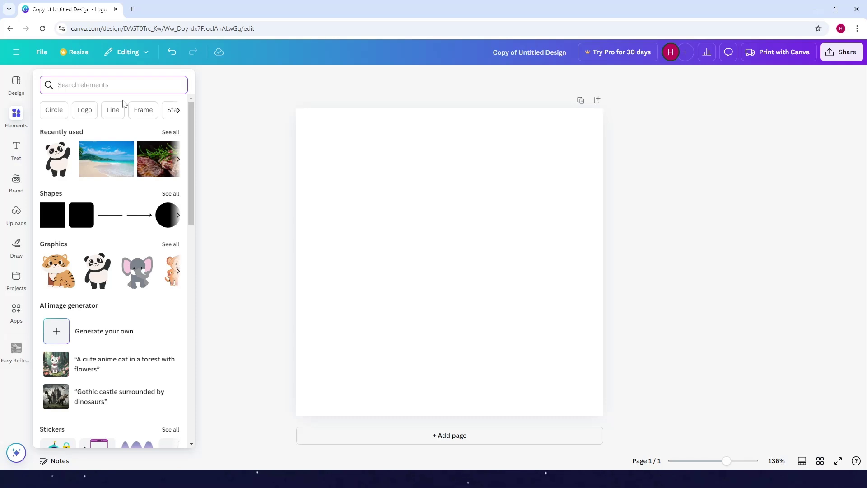
{"action": "type", "text": "panda"}
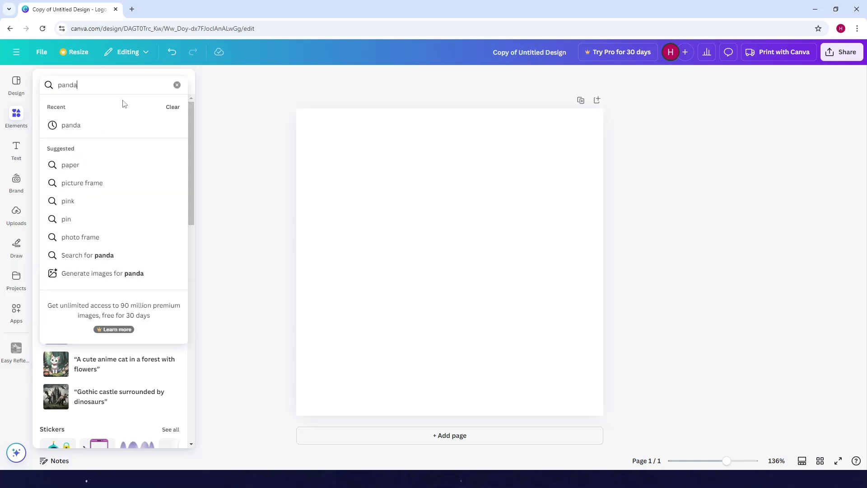
{"action": "key", "text": "Return"}
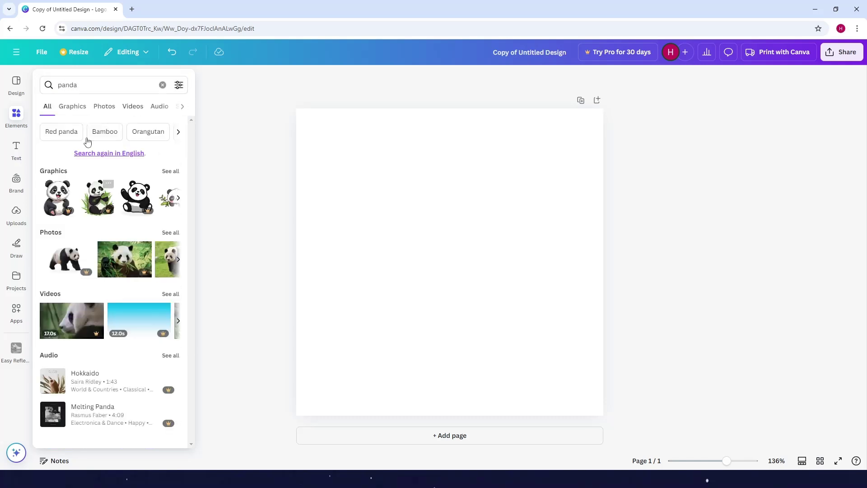
{"action": "left_click", "coordinate": [16, 86]}
{"action": "left_click", "coordinate": [105, 84]}
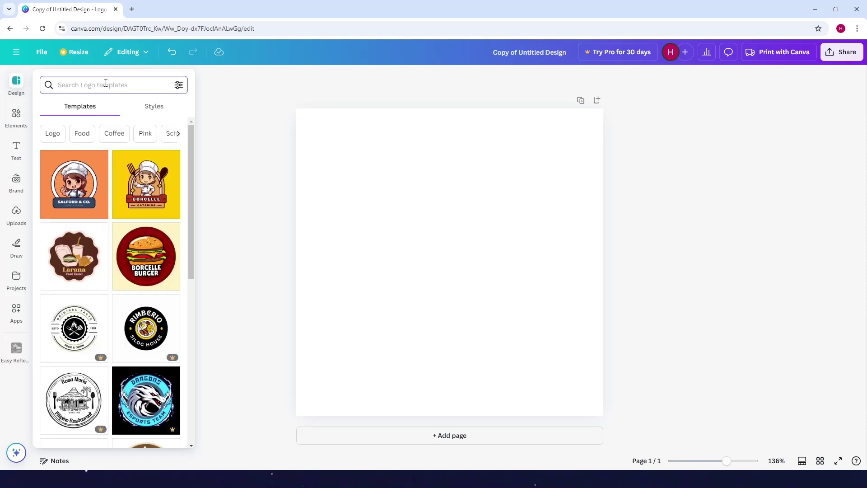
{"action": "type", "text": "panda"}
{"action": "key", "text": "Return"}
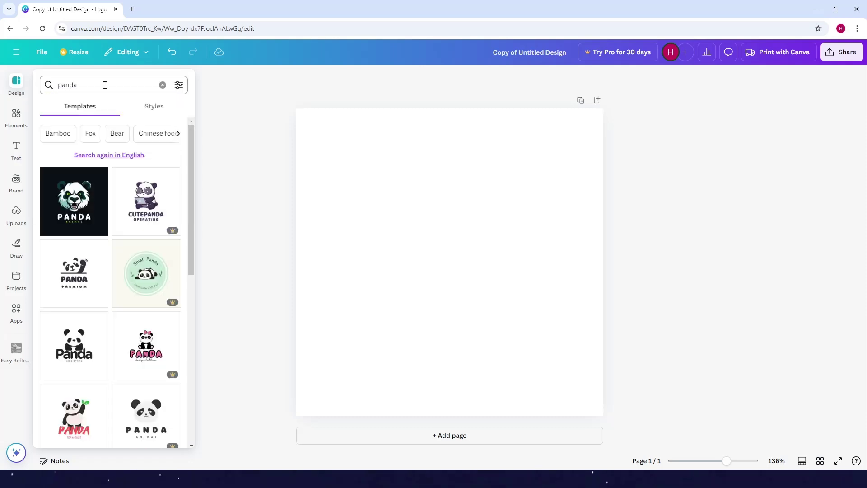
{"action": "left_click", "coordinate": [162, 84]}
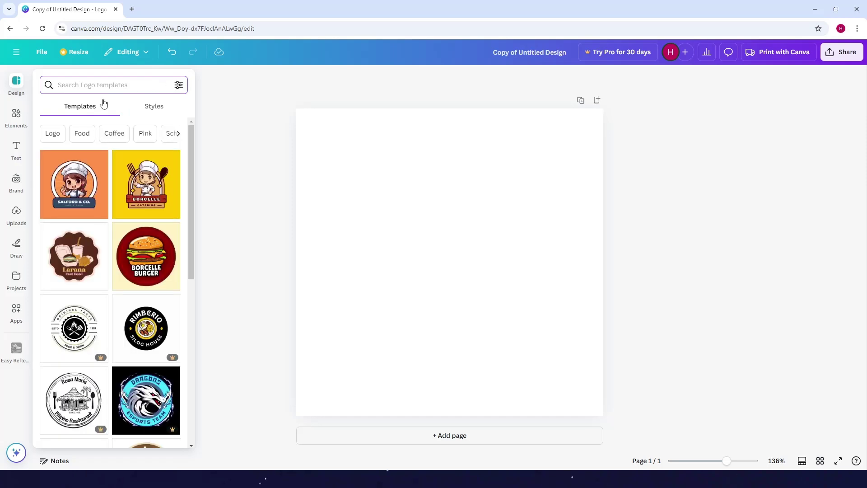
{"action": "left_click", "coordinate": [16, 117]}
{"action": "left_click", "coordinate": [98, 83]}
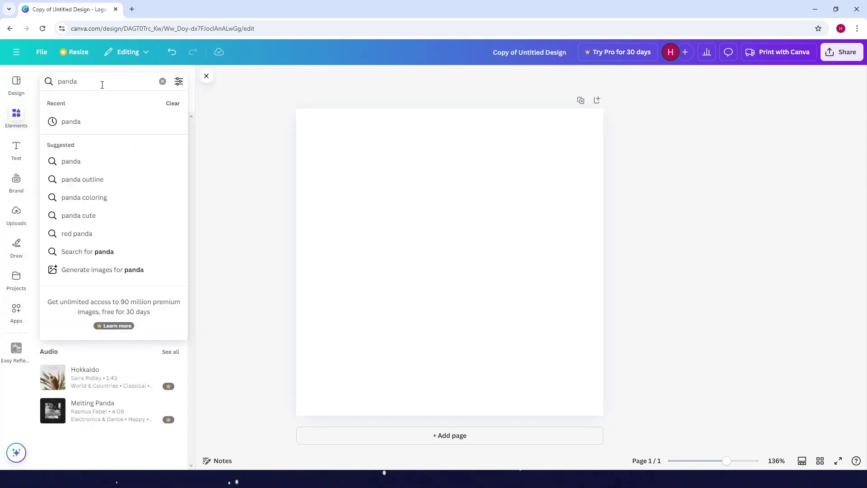
{"action": "key", "text": "Return"}
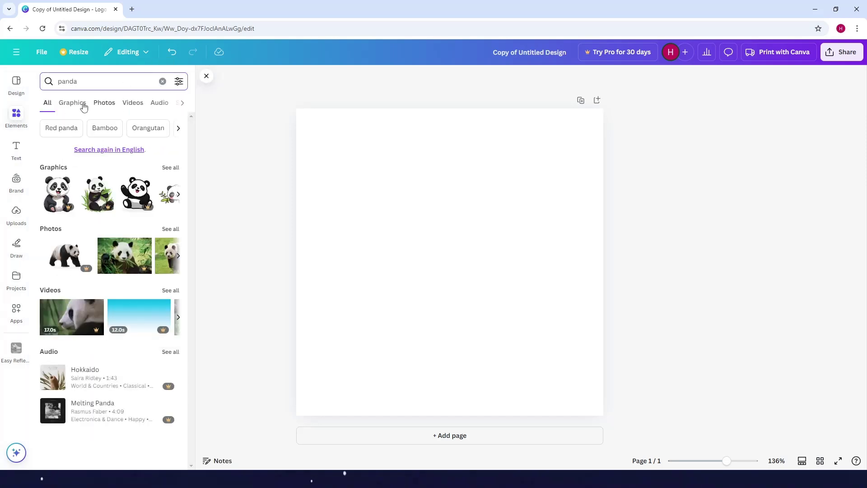
{"action": "left_click", "coordinate": [75, 104]}
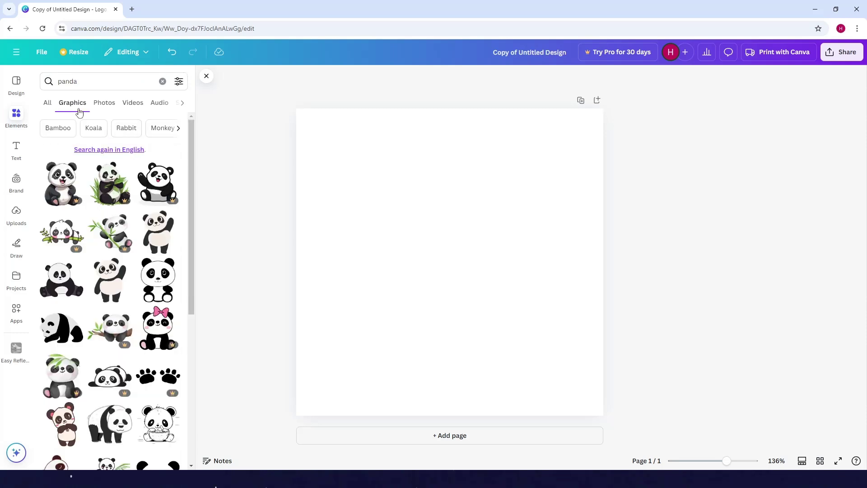
Add the waving panda graphic, resize it and place it left-centre on the page.
{"action": "mouse_move", "coordinate": [158, 231]}
{"action": "left_click", "coordinate": [161, 238]}
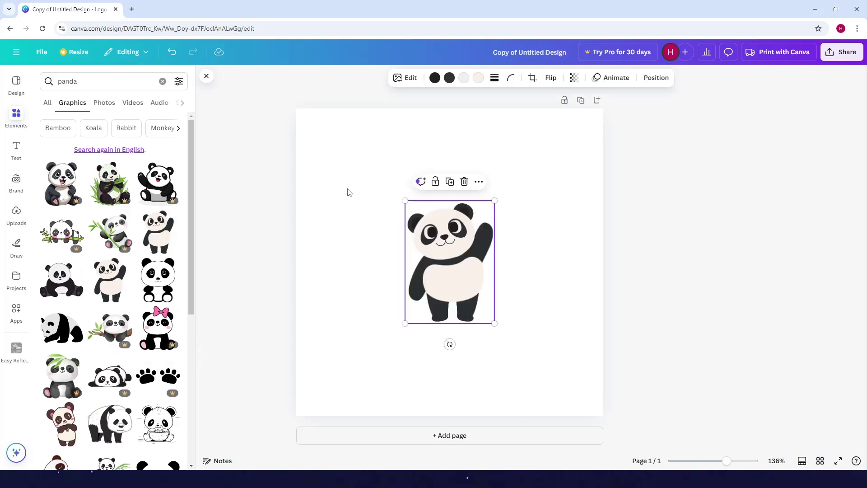
{"action": "left_click_drag", "start_coordinate": [471, 271], "coordinate": [425, 204]}
{"action": "left_click_drag", "start_coordinate": [451, 252], "coordinate": [635, 359]}
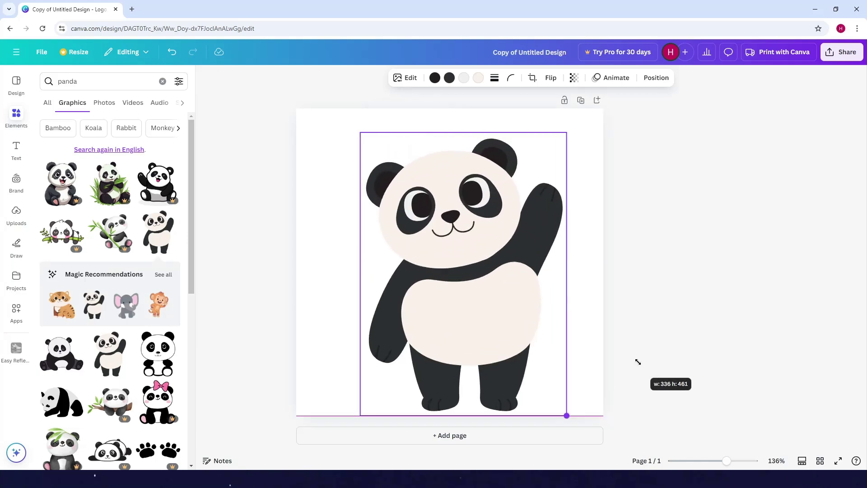
{"action": "left_click", "coordinate": [228, 180]}
{"action": "left_click_drag", "start_coordinate": [496, 229], "coordinate": [486, 213]}
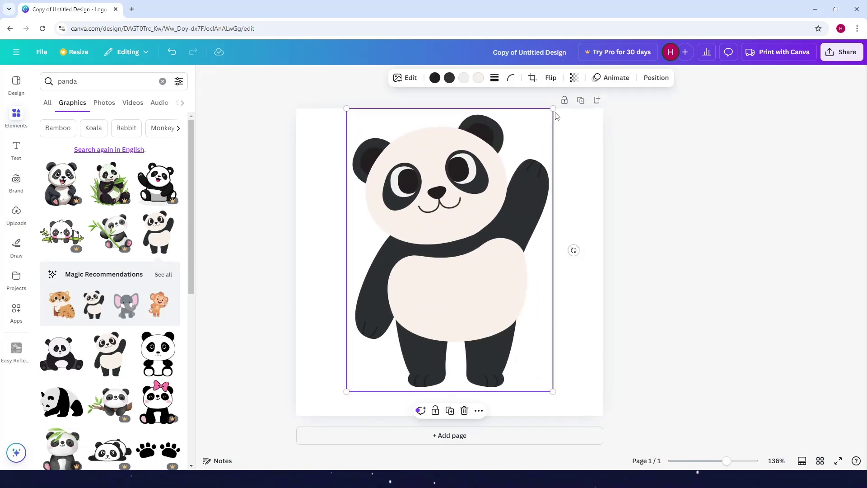
{"action": "left_click_drag", "start_coordinate": [554, 114], "coordinate": [509, 169]}
{"action": "left_click_drag", "start_coordinate": [467, 265], "coordinate": [449, 256]}
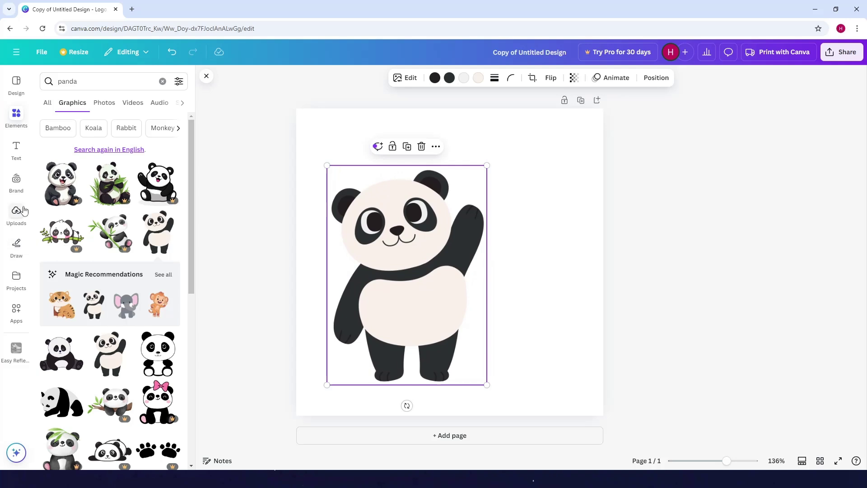
Add a paragraph text box and move it to the top-right of the page.
{"action": "left_click", "coordinate": [17, 148]}
{"action": "left_click", "coordinate": [118, 106]}
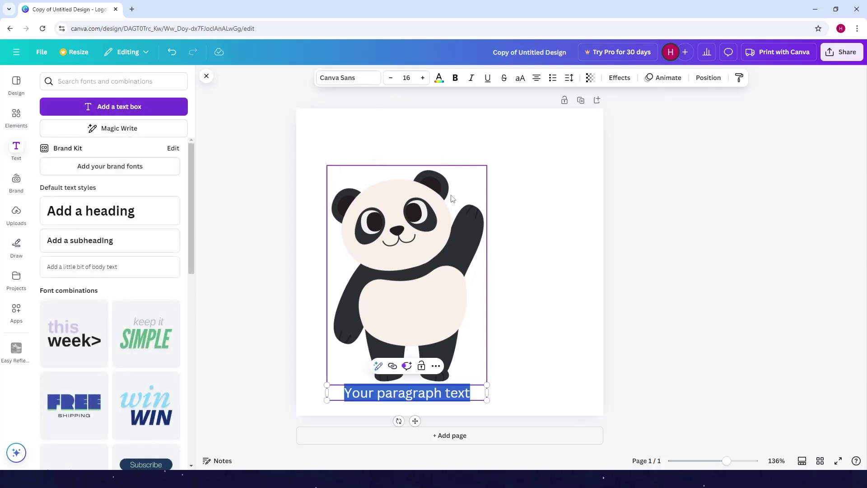
{"action": "left_click", "coordinate": [393, 393]}
{"action": "left_click", "coordinate": [250, 337]}
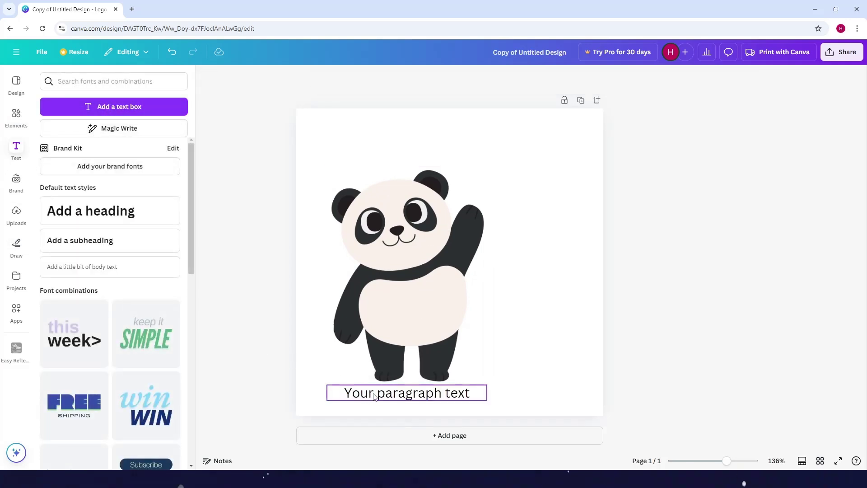
{"action": "left_click_drag", "start_coordinate": [407, 393], "coordinate": [509, 150]}
Make the text box read 'HI!' and enlarge it above the panda's raised paw.
{"action": "left_click", "coordinate": [504, 151]}
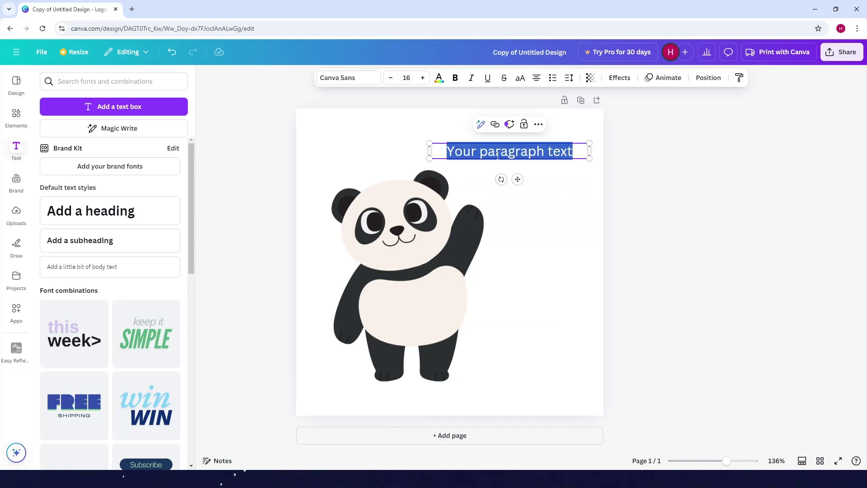
{"action": "type", "text": "HI!"}
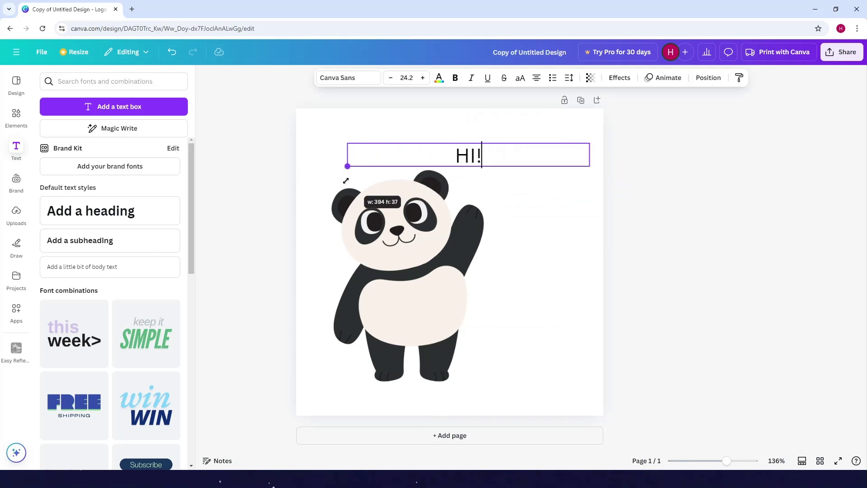
{"action": "mouse_move", "coordinate": [429, 158]}
{"action": "left_mouse_down"}
{"action": "mouse_move", "coordinate": [312, 169]}
{"action": "mouse_move", "coordinate": [547, 157]}
{"action": "mouse_move", "coordinate": [455, 191]}
{"action": "left_mouse_up"}
{"action": "left_click", "coordinate": [336, 121]}
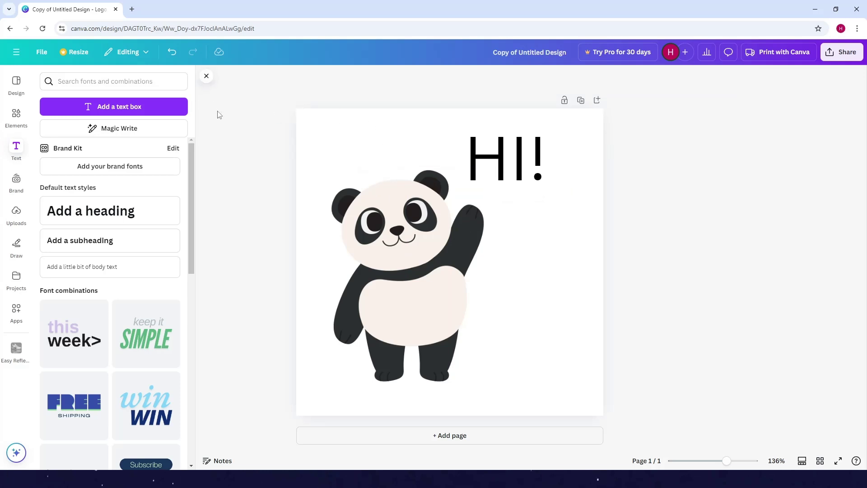
Apply the Pop animation to the HI! text, then select the panda for animating.
{"action": "left_click", "coordinate": [206, 76]}
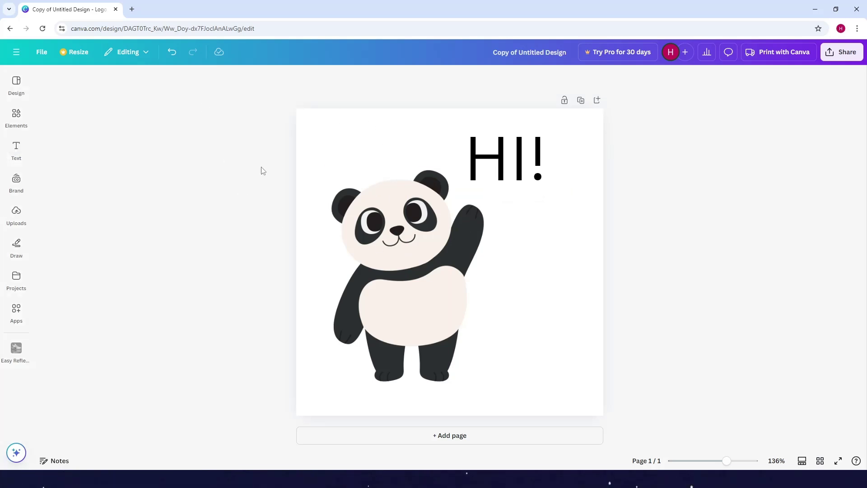
{"action": "left_click", "coordinate": [374, 251]}
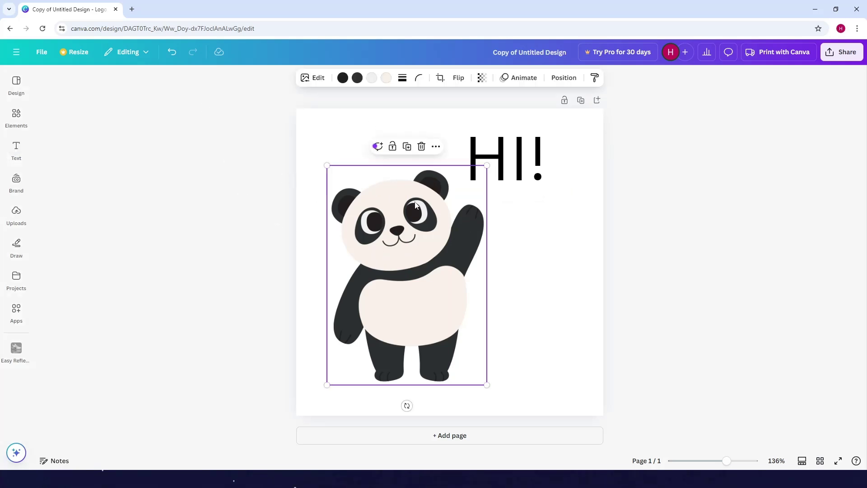
{"action": "left_click", "coordinate": [519, 146]}
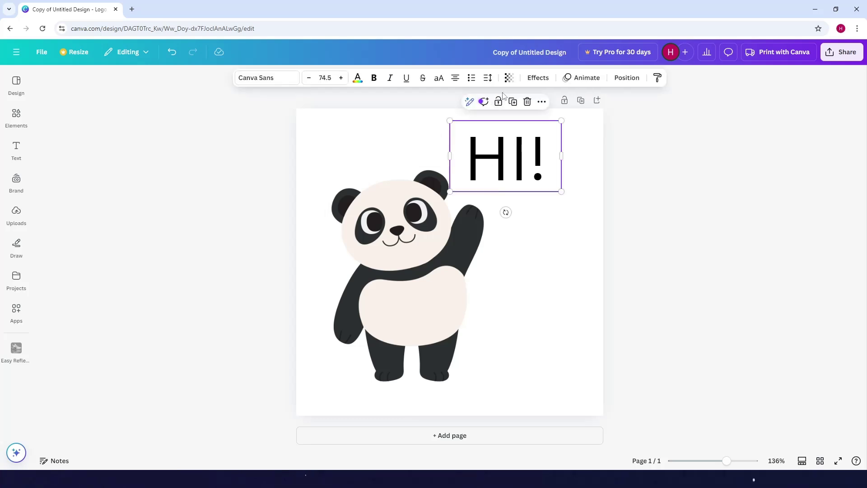
{"action": "left_click", "coordinate": [576, 78]}
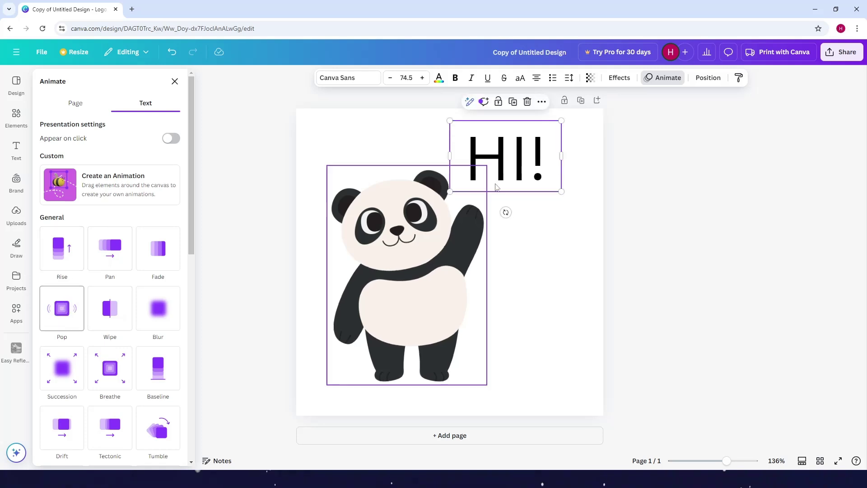
{"action": "left_click", "coordinate": [71, 312]}
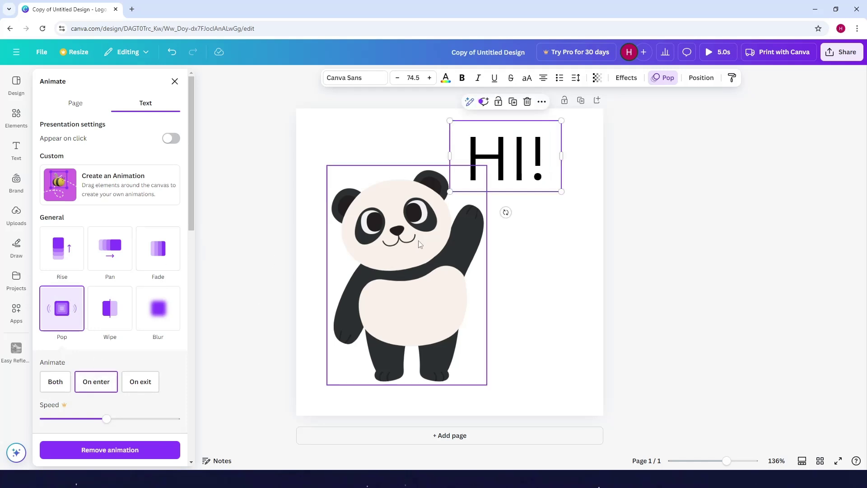
{"action": "left_click", "coordinate": [418, 244]}
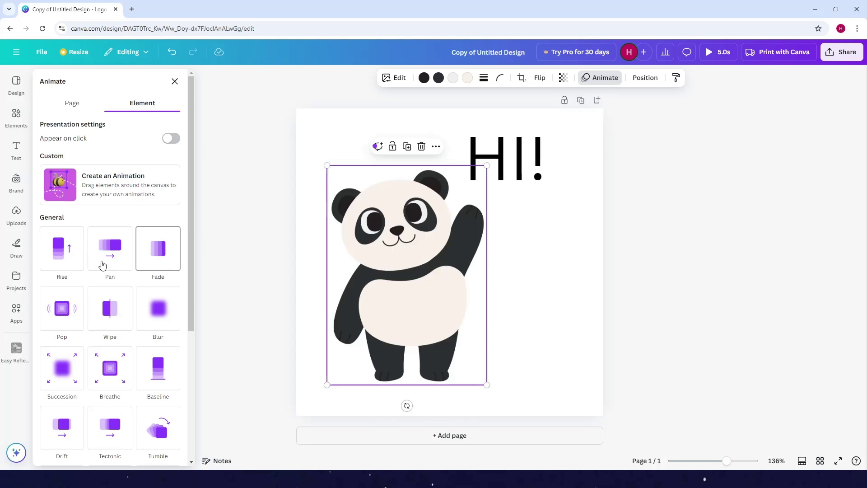
{"action": "scroll", "coordinate": [93, 323], "scroll_direction": "down", "scroll_amount": 2}
{"action": "scroll", "coordinate": [93, 324], "scroll_direction": "up", "scroll_amount": 2}
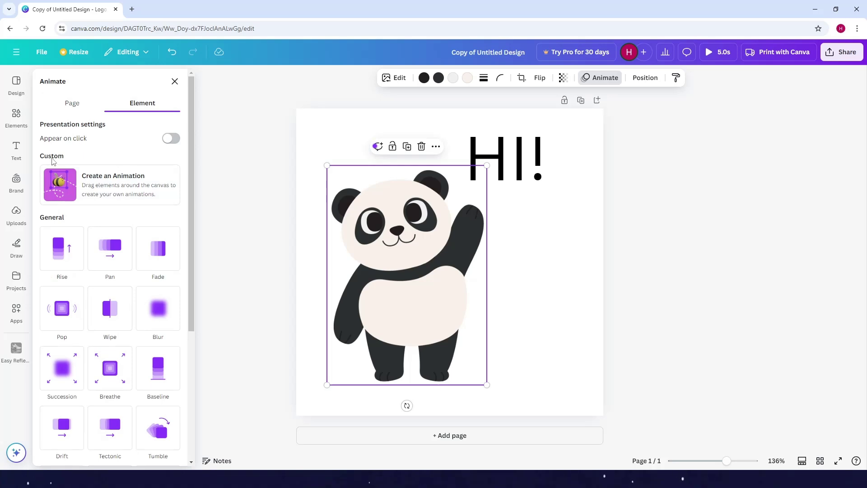
Draw a custom motion path for the panda, moving down and right across the page.
{"action": "left_click", "coordinate": [113, 188]}
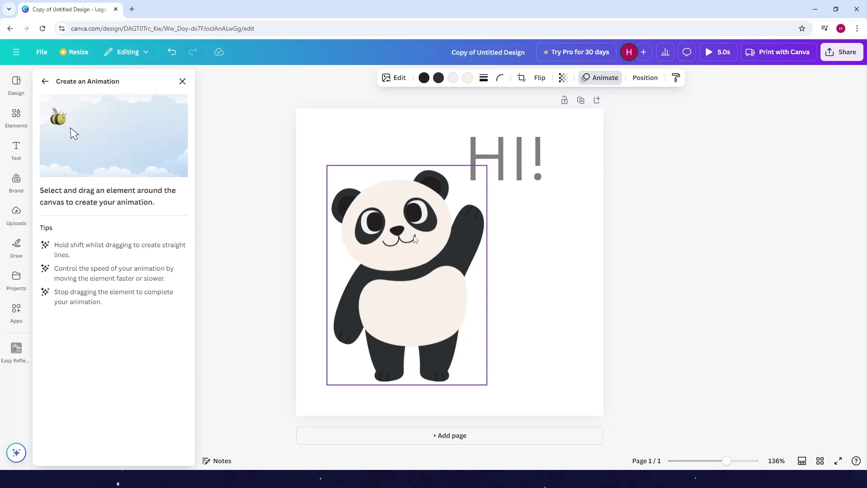
{"action": "mouse_move", "coordinate": [411, 248]}
{"action": "left_mouse_down"}
{"action": "mouse_move", "coordinate": [485, 276]}
{"action": "mouse_move", "coordinate": [417, 214]}
{"action": "left_mouse_up"}
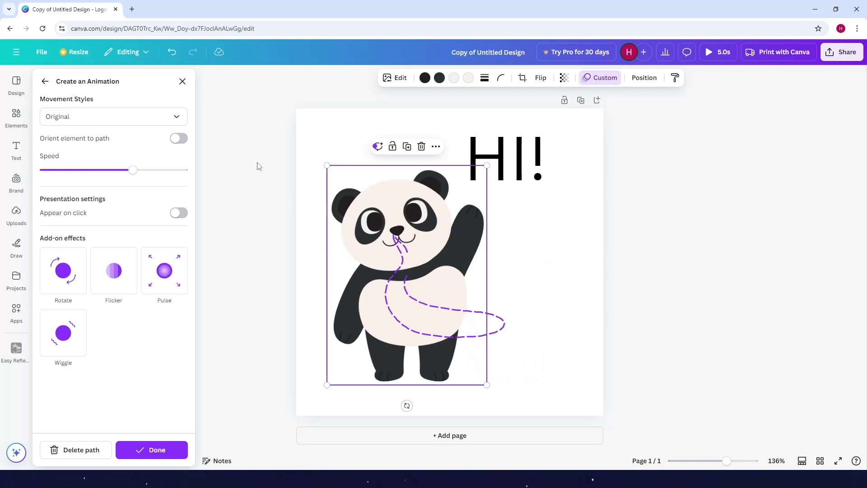
{"action": "left_click", "coordinate": [182, 82]}
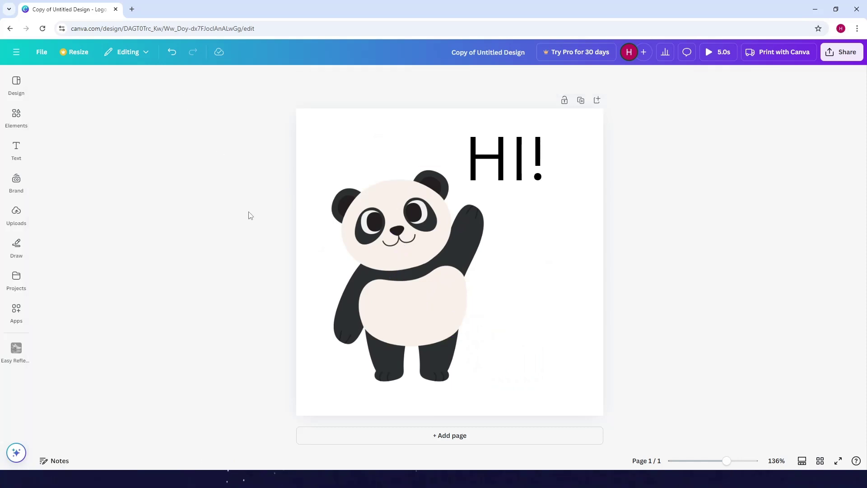
{"action": "left_click", "coordinate": [709, 56]}
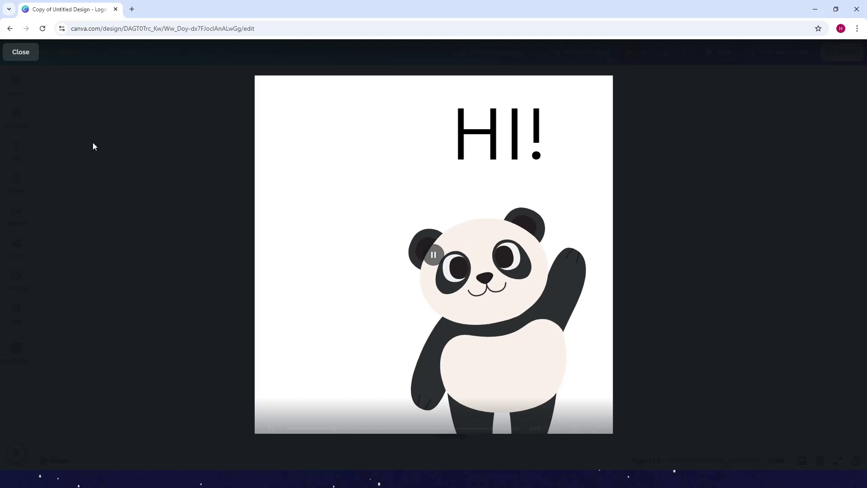
{"action": "left_click", "coordinate": [20, 52]}
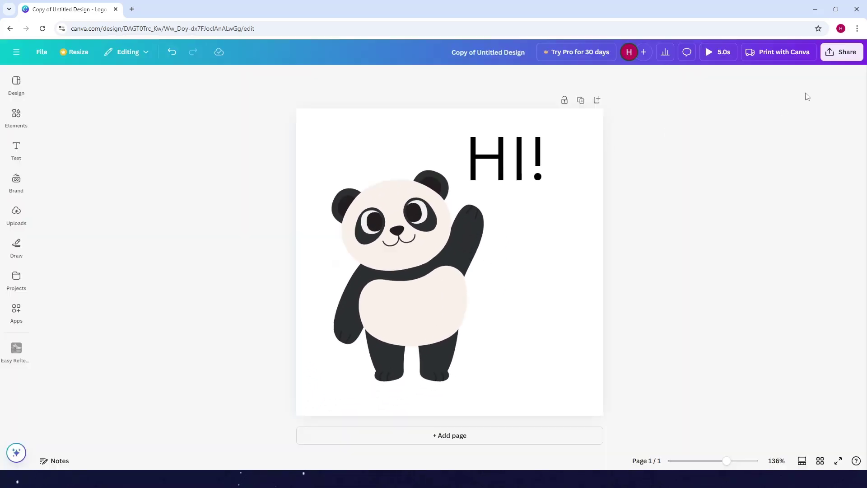
Choose GIF as the file type in the Share download settings.
{"action": "left_click", "coordinate": [843, 52]}
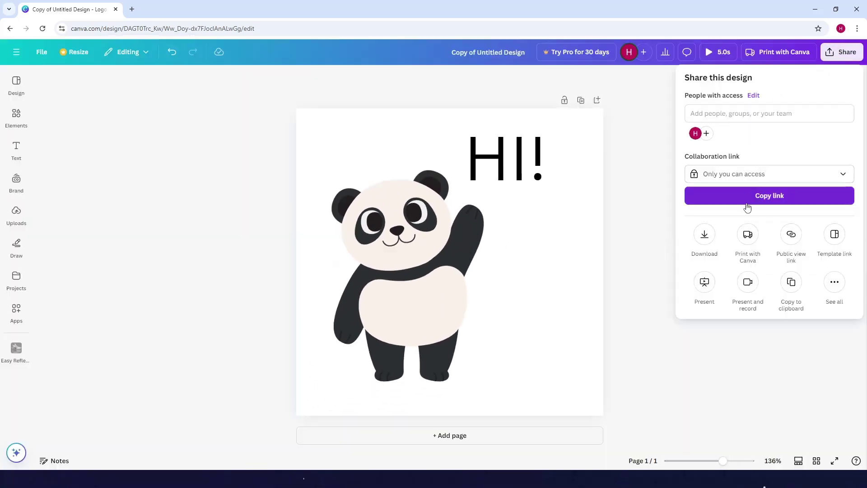
{"action": "left_click", "coordinate": [704, 234]}
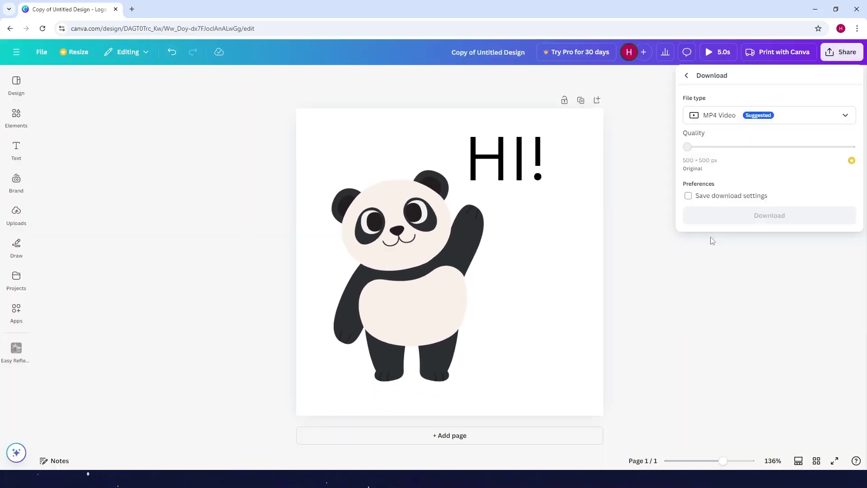
{"action": "left_click", "coordinate": [721, 122]}
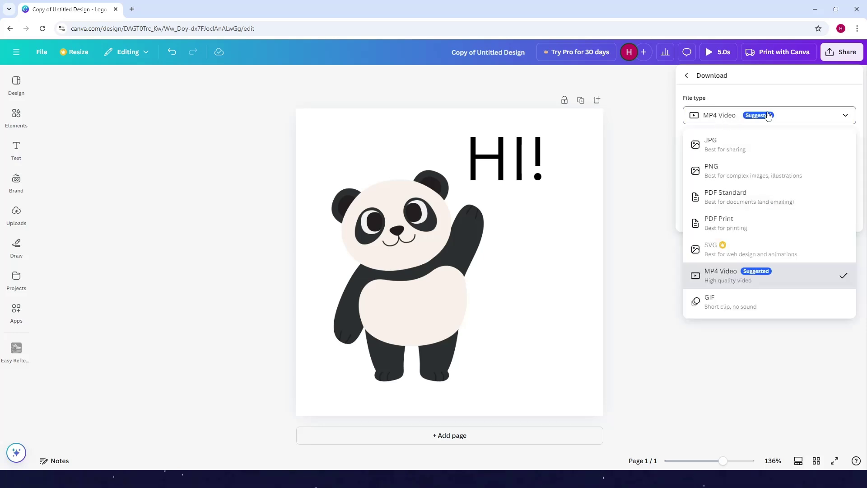
{"action": "left_click", "coordinate": [735, 305]}
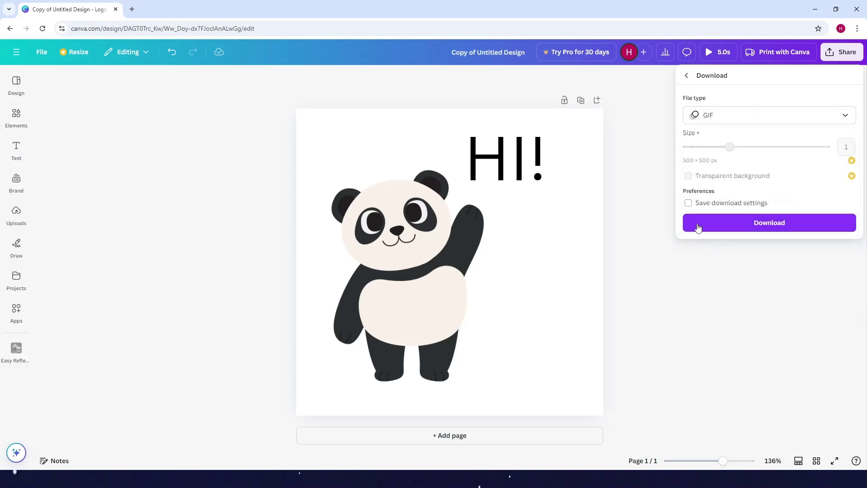